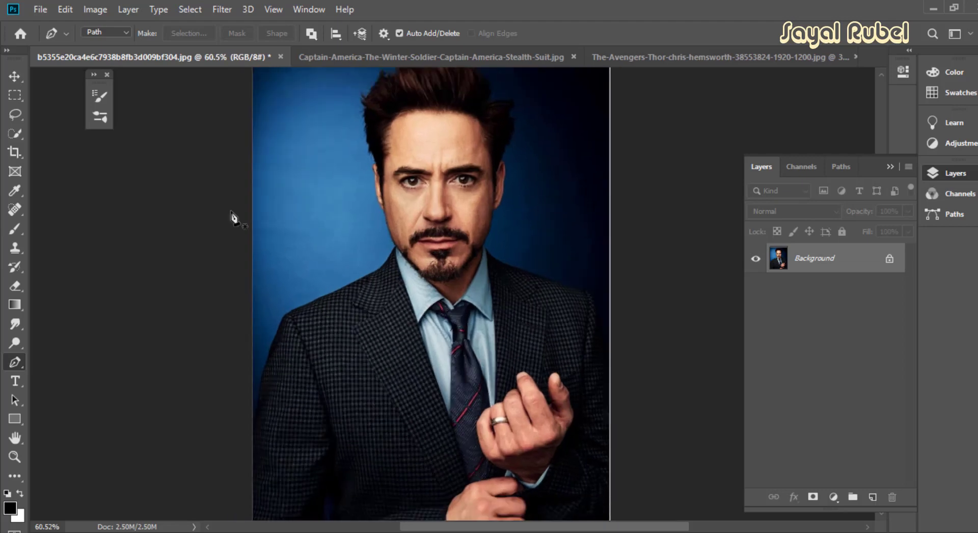
- Load the Vector Painting.atn action set into the Actions panel
{"action": "key", "text": "v"}
{"action": "left_click", "coordinate": [307, 10]}
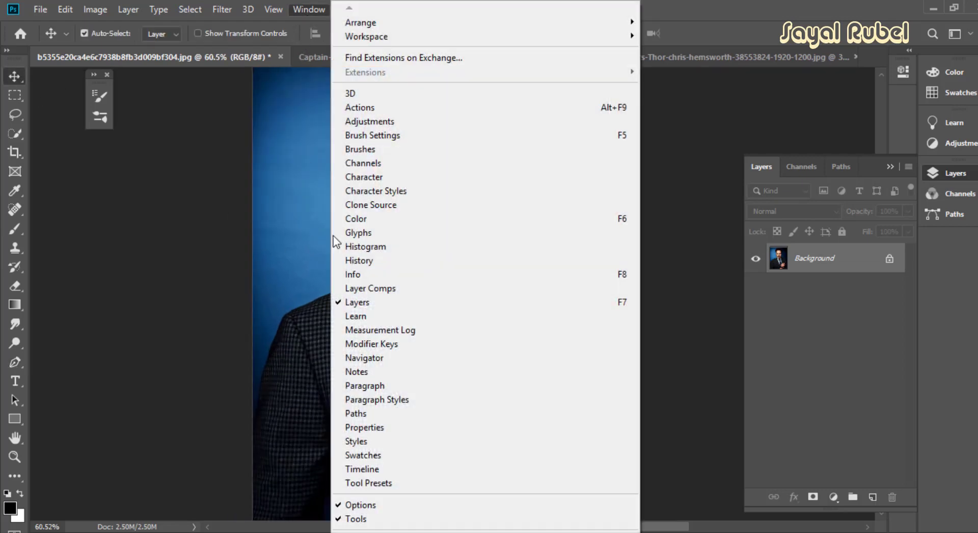
{"action": "left_click", "coordinate": [371, 106]}
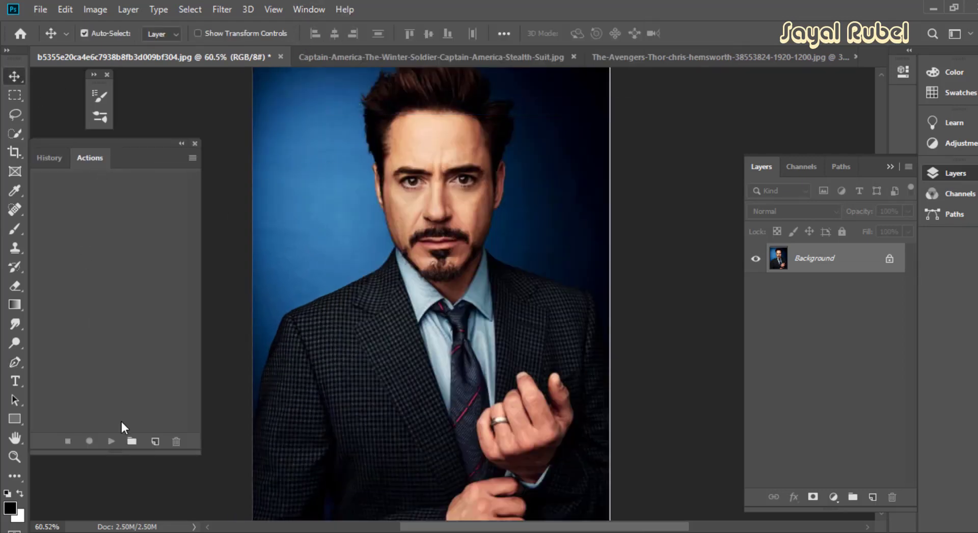
{"action": "left_click", "coordinate": [192, 158]}
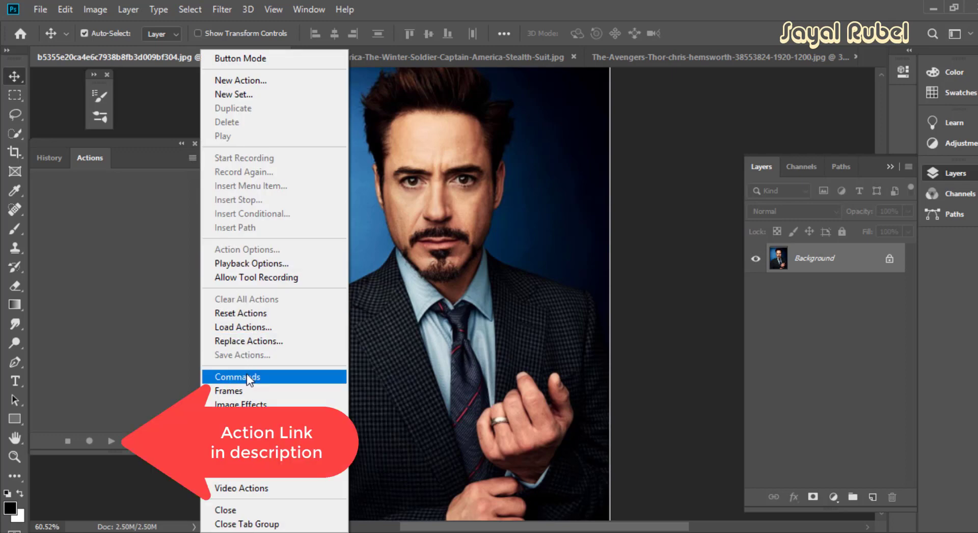
{"action": "left_click", "coordinate": [259, 324]}
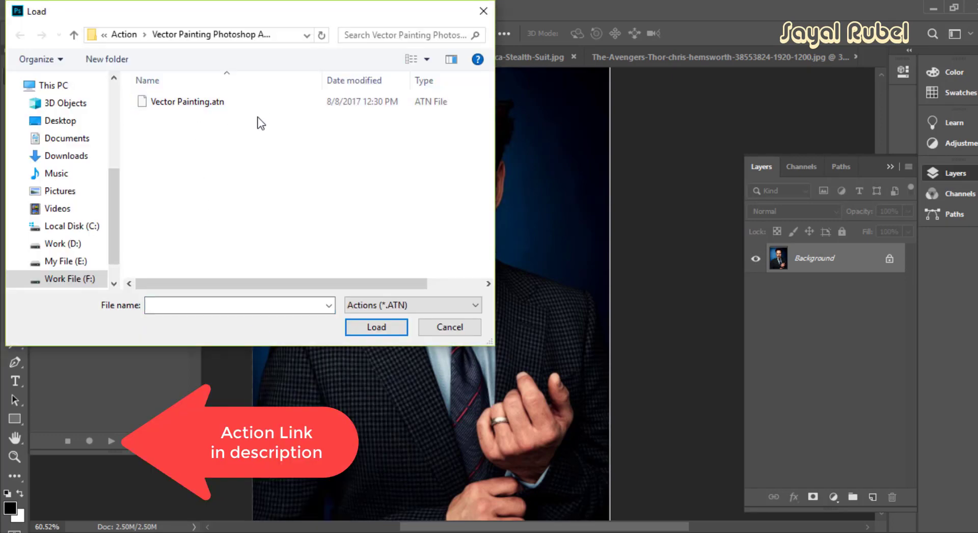
{"action": "left_click", "coordinate": [194, 104]}
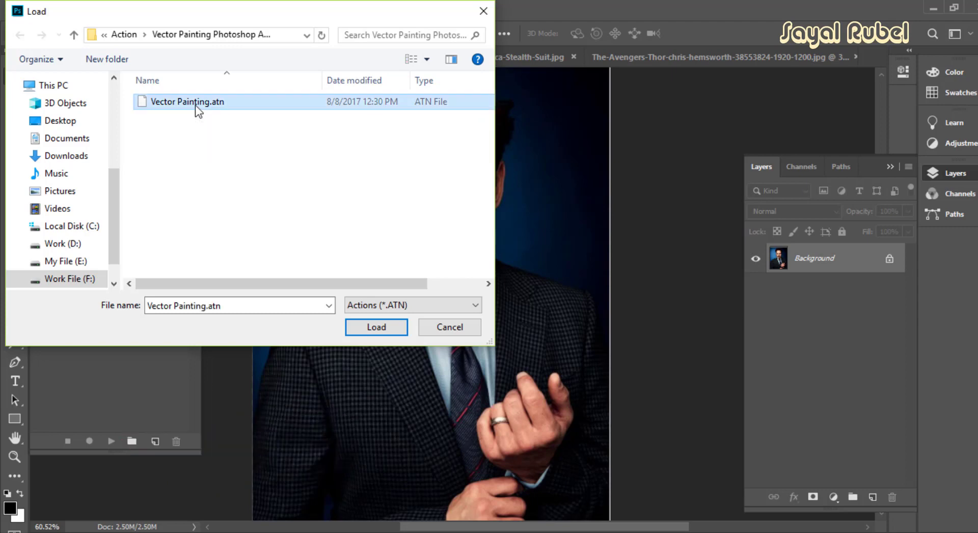
{"action": "left_click", "coordinate": [361, 326]}
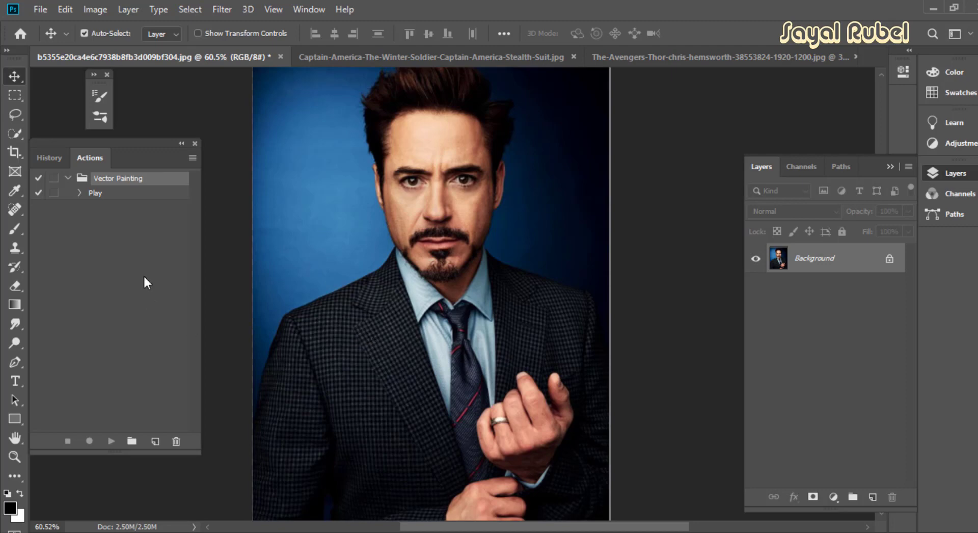
- Run the Vector Painting set's Play action on the first portrait
{"action": "left_click", "coordinate": [91, 194]}
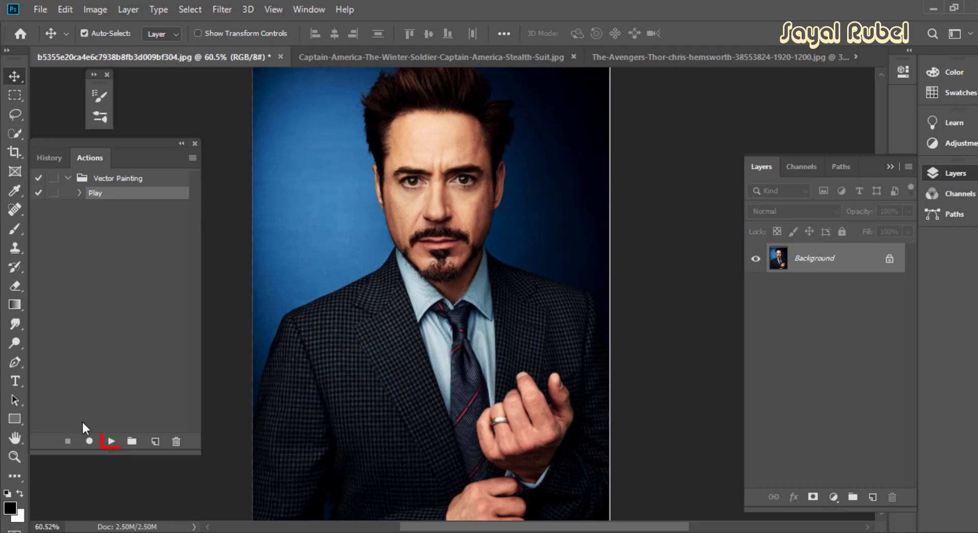
{"action": "left_click", "coordinate": [111, 442]}
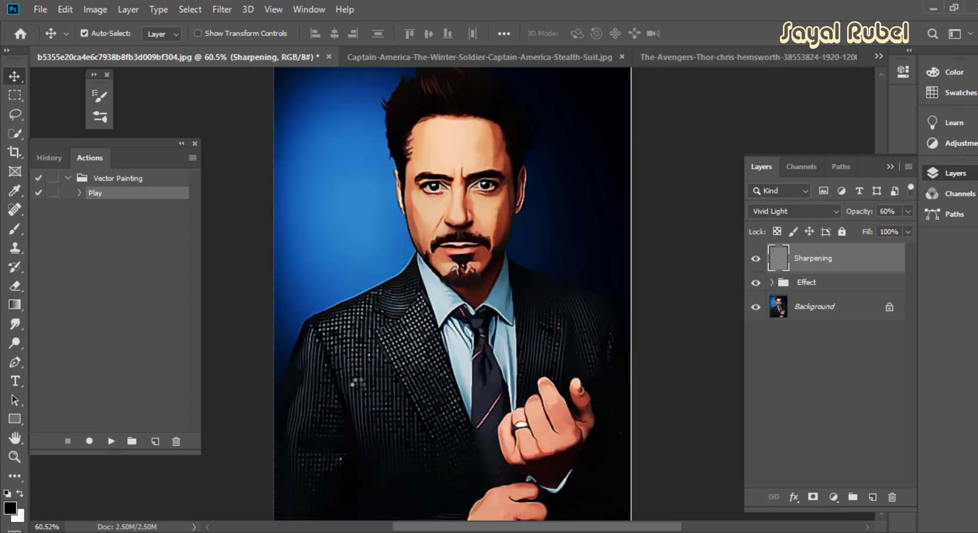
- Zoom into the face and compare the portrait with the Sharpening layer hidden and shown
{"action": "scroll", "coordinate": [327, 387], "scroll_direction": "down", "scroll_amount": 2}
{"action": "scroll", "coordinate": [535, 330], "scroll_direction": "up", "scroll_amount": 1}
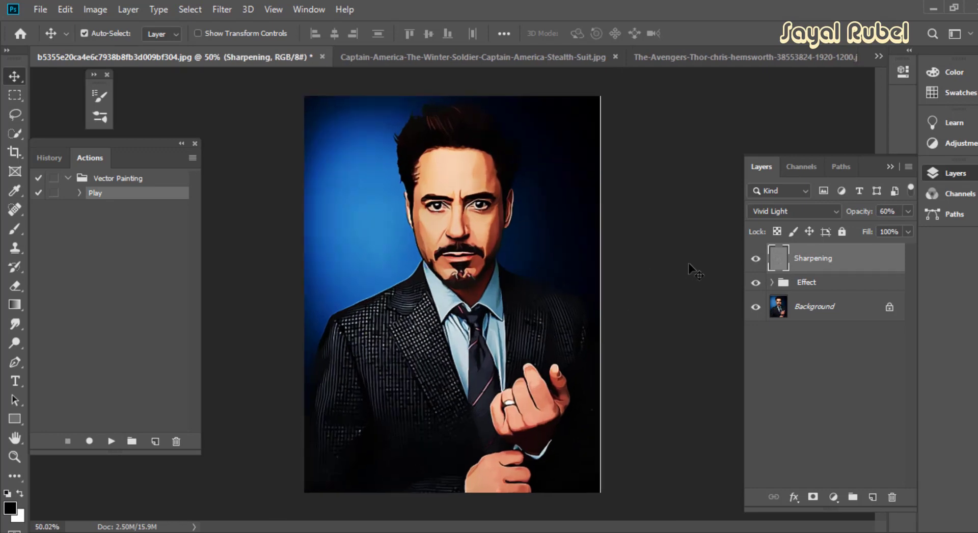
{"action": "left_click", "coordinate": [754, 262]}
{"action": "scroll", "coordinate": [458, 214], "scroll_direction": "up", "scroll_amount": 3}
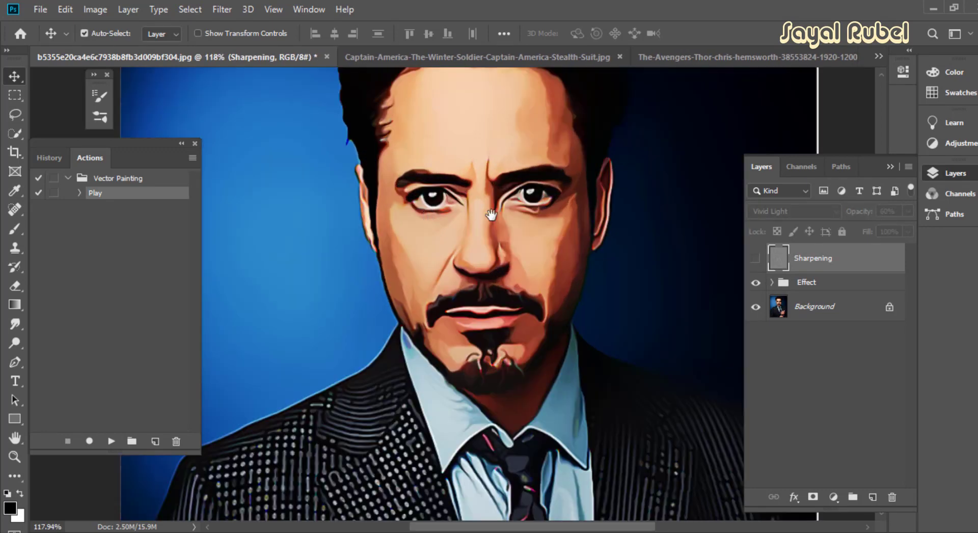
{"action": "left_click_drag", "start_coordinate": [491, 214], "coordinate": [433, 304]}
{"action": "scroll", "coordinate": [251, 234], "scroll_direction": "down", "scroll_amount": 2}
{"action": "scroll", "coordinate": [500, 328], "scroll_direction": "down", "scroll_amount": 1}
{"action": "scroll", "coordinate": [546, 168], "scroll_direction": "down", "scroll_amount": 1}
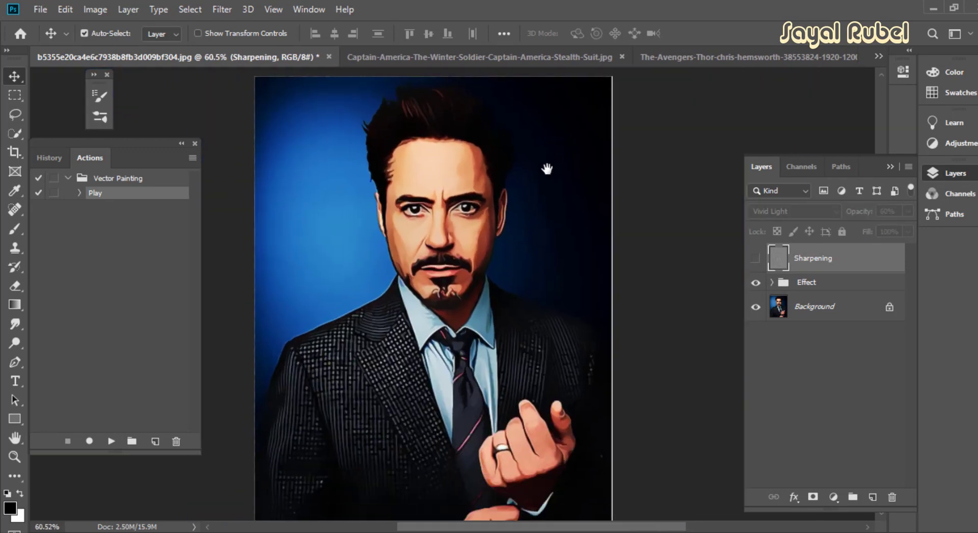
{"action": "scroll", "coordinate": [546, 169], "scroll_direction": "down", "scroll_amount": 1}
{"action": "scroll", "coordinate": [547, 168], "scroll_direction": "down", "scroll_amount": 1}
{"action": "scroll", "coordinate": [504, 222], "scroll_direction": "up", "scroll_amount": 2}
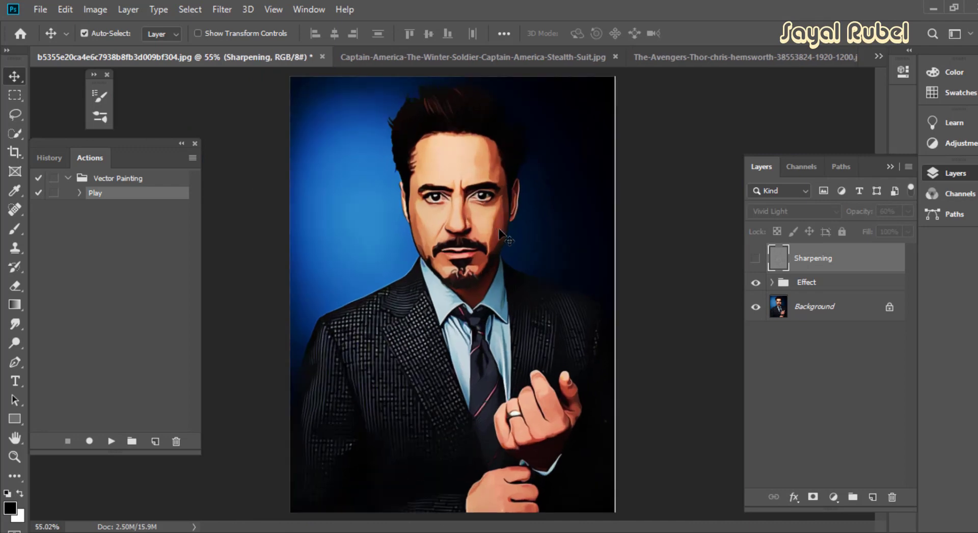
{"action": "left_click", "coordinate": [756, 259]}
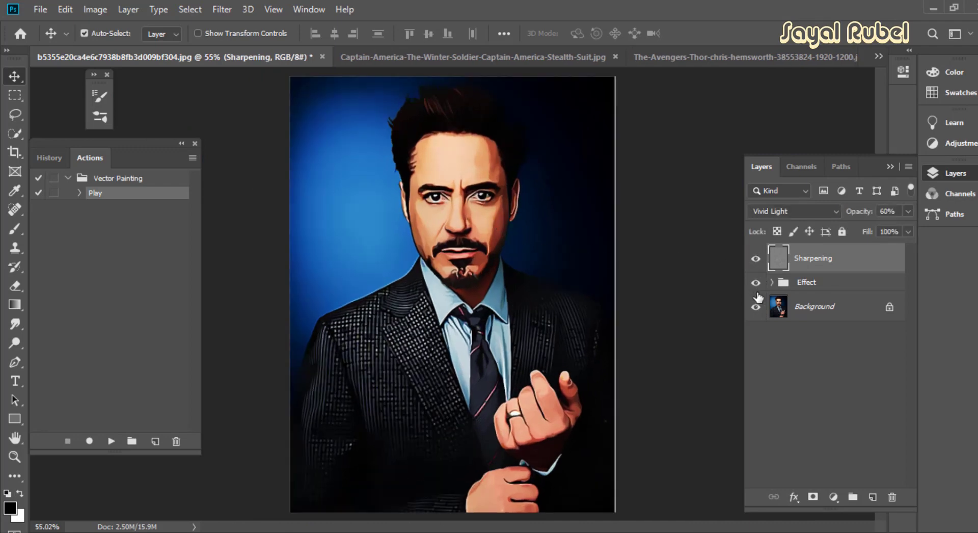
- Compare Background and Effect group visibility, leave Sharpening hidden, then switch to the Captain America photo
{"action": "left_click", "coordinate": [756, 307]}
{"action": "left_click", "coordinate": [755, 306]}
{"action": "left_click", "coordinate": [755, 258]}
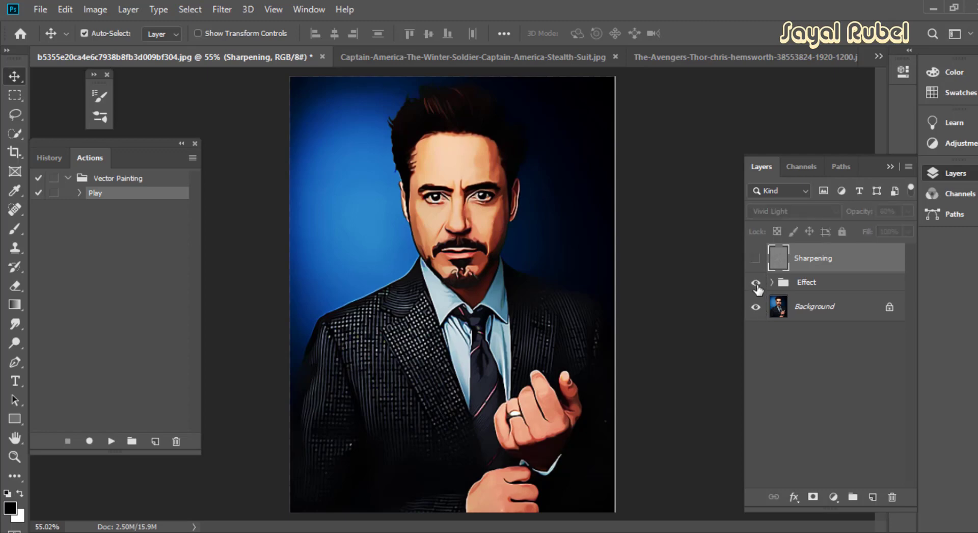
{"action": "left_click", "coordinate": [755, 283]}
{"action": "left_click", "coordinate": [756, 283]}
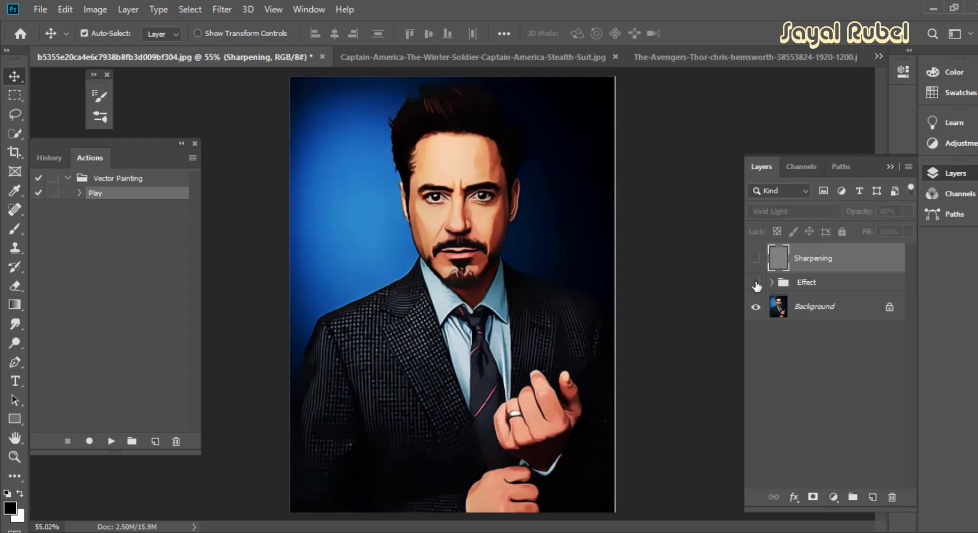
{"action": "left_click", "coordinate": [755, 283]}
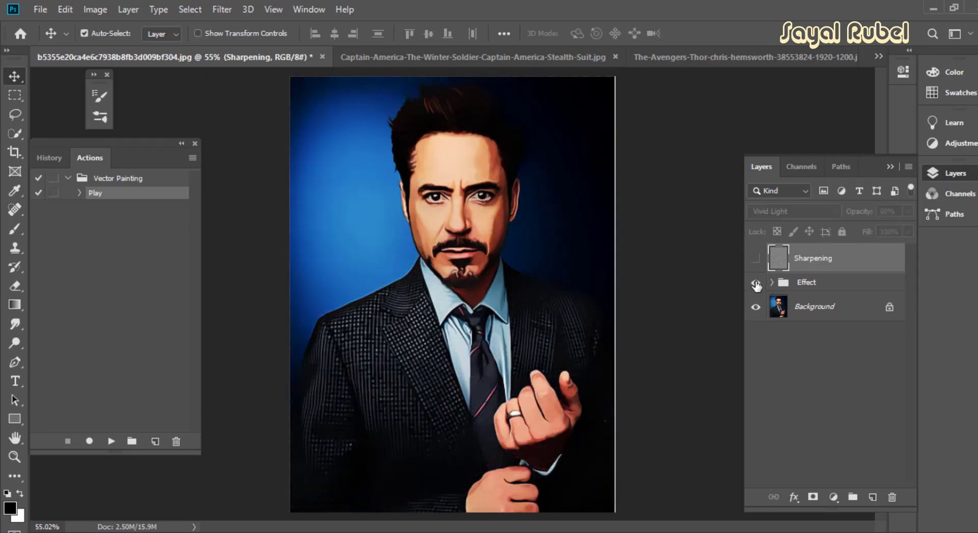
{"action": "left_click", "coordinate": [373, 58]}
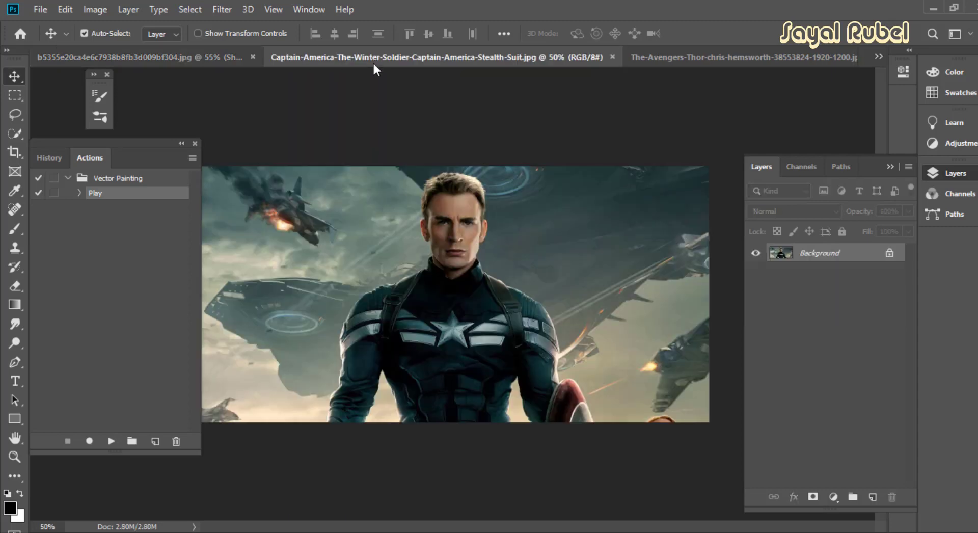
- Run the Vector Painting Play action on the Captain America stealth-suit photo
{"action": "left_click", "coordinate": [79, 192]}
{"action": "left_click", "coordinate": [111, 441]}
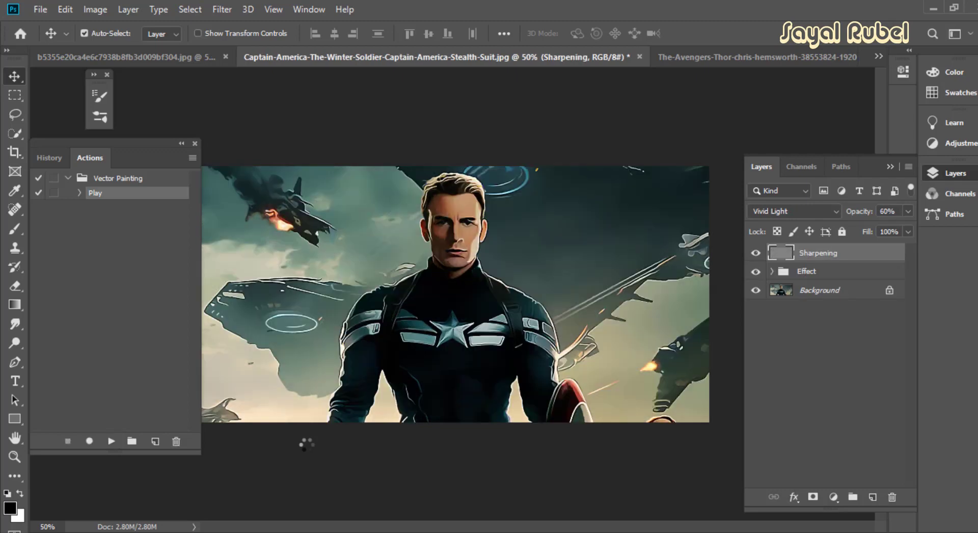
- Hide Sharpening and toggle the Effect group to compare the painting with the original photo
{"action": "scroll", "coordinate": [444, 279], "scroll_direction": "up", "scroll_amount": 2}
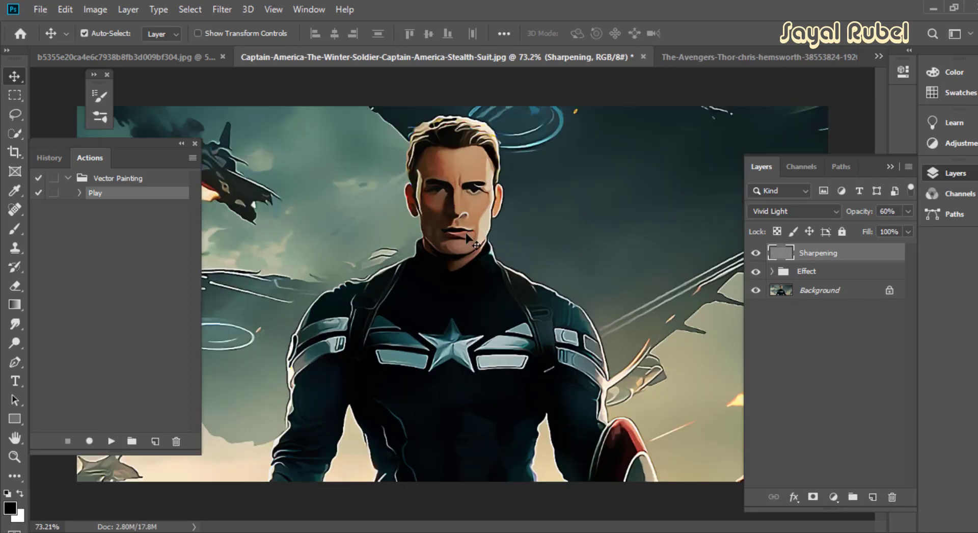
{"action": "scroll", "coordinate": [444, 278], "scroll_direction": "up", "scroll_amount": 2}
{"action": "left_click", "coordinate": [756, 253]}
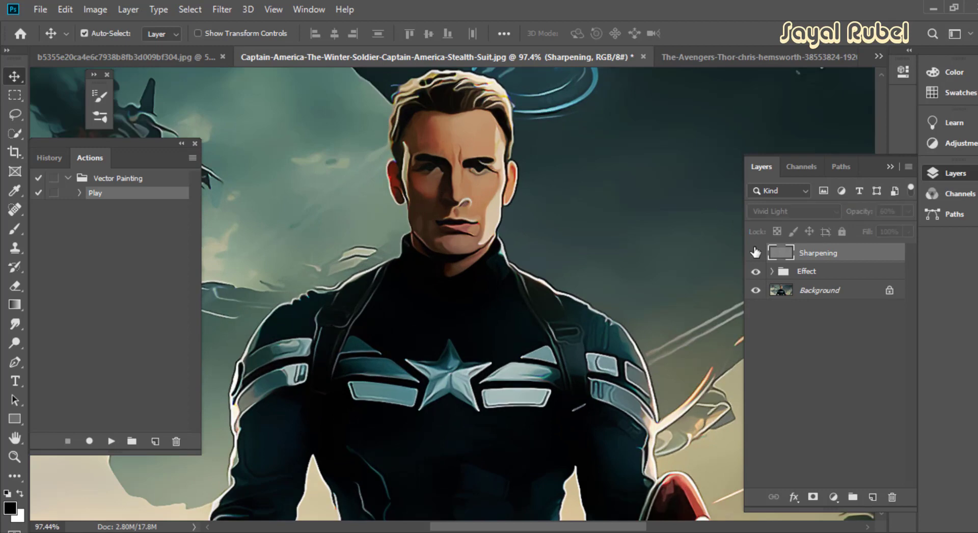
{"action": "scroll", "coordinate": [637, 290], "scroll_direction": "down", "scroll_amount": 2}
{"action": "left_click", "coordinate": [756, 272]}
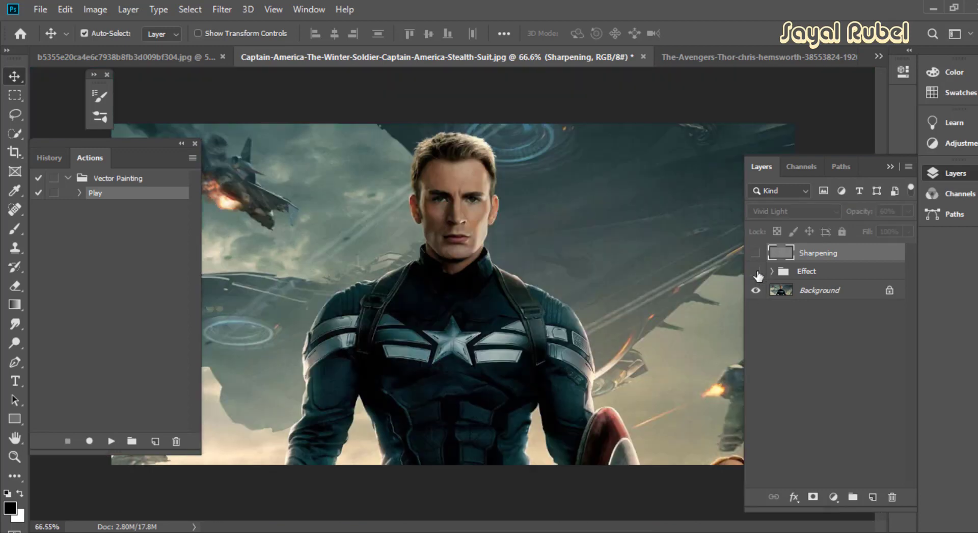
{"action": "left_click", "coordinate": [756, 272]}
{"action": "left_click", "coordinate": [756, 272]}
{"action": "scroll", "coordinate": [585, 286], "scroll_direction": "down", "scroll_amount": 2}
{"action": "left_click", "coordinate": [756, 271]}
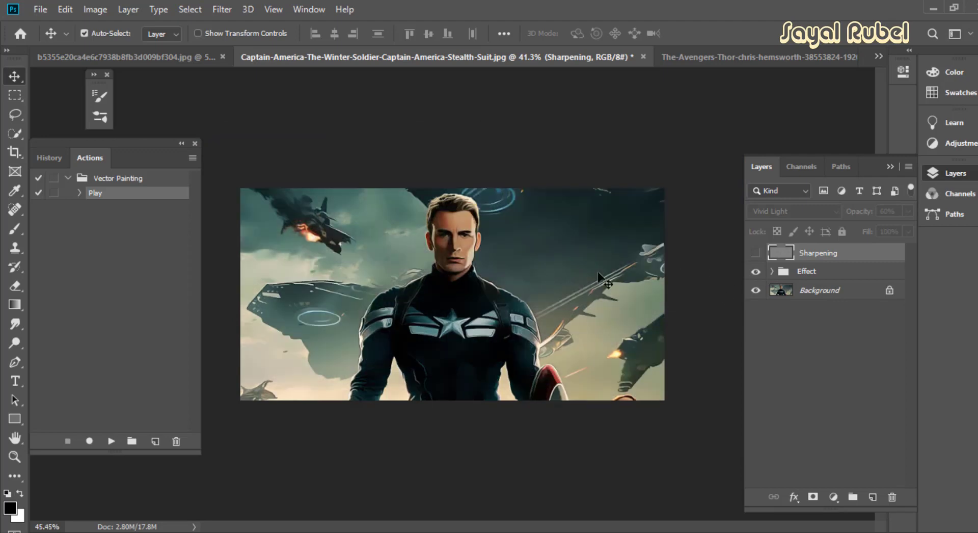
{"action": "scroll", "coordinate": [598, 271], "scroll_direction": "up", "scroll_amount": 1}
{"action": "scroll", "coordinate": [597, 271], "scroll_direction": "up", "scroll_amount": 2}
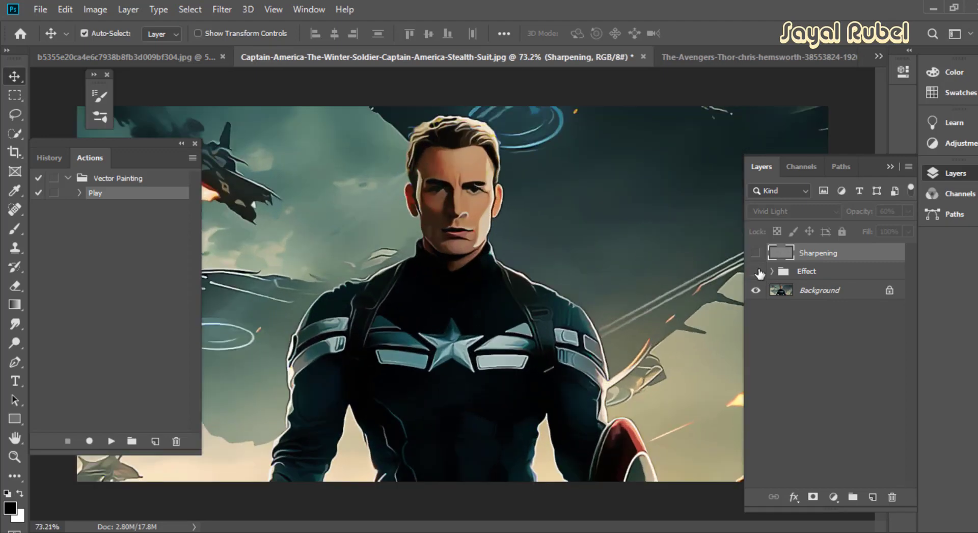
{"action": "left_click", "coordinate": [756, 272]}
- Expand the Effect group and toggle Effect-2, Hue/Saturation 1, Curves 1, Effect-1 and base-2 to compare
{"action": "left_click", "coordinate": [772, 272]}
{"action": "left_click", "coordinate": [756, 309]}
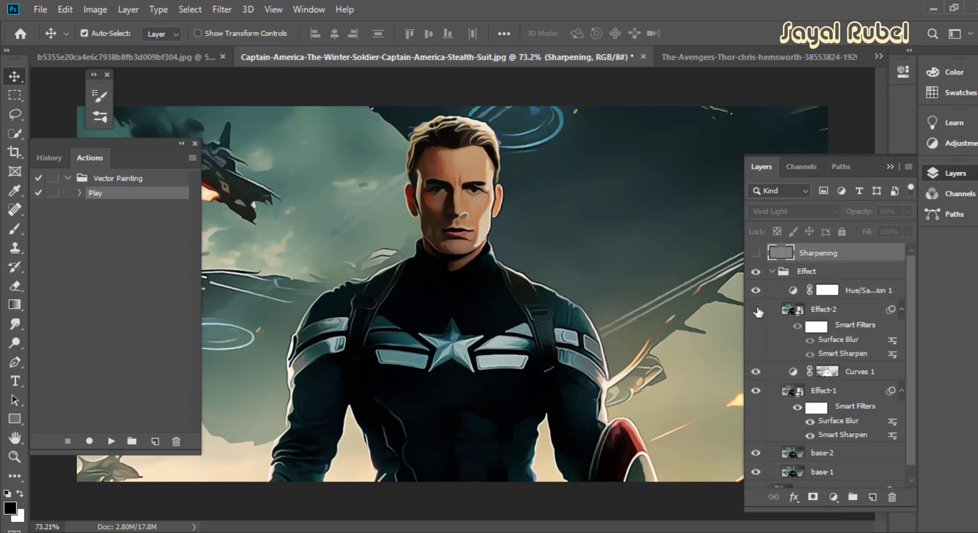
{"action": "left_click", "coordinate": [754, 290]}
{"action": "left_click", "coordinate": [755, 290]}
{"action": "left_click", "coordinate": [756, 310]}
{"action": "scroll", "coordinate": [755, 331], "scroll_direction": "down", "scroll_amount": 1}
{"action": "left_click", "coordinate": [755, 359]}
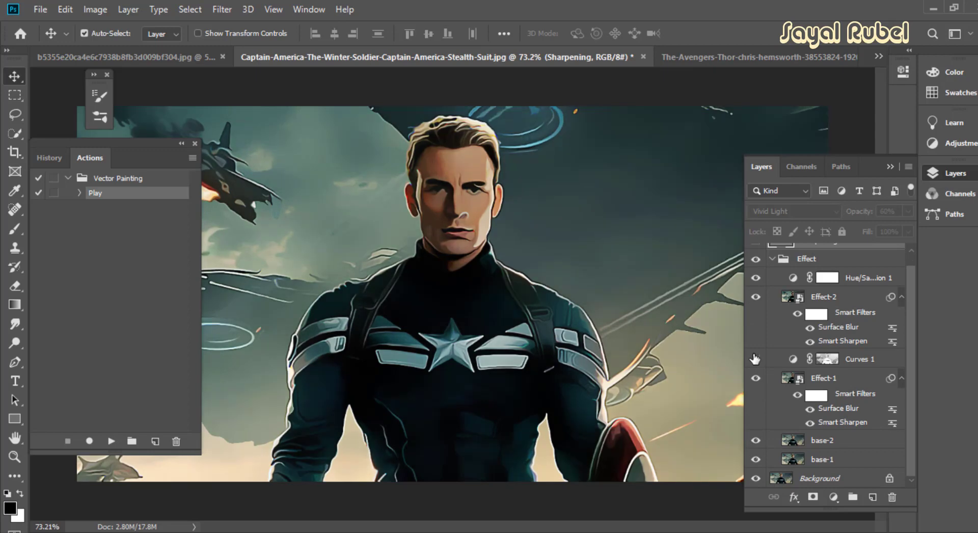
{"action": "left_click", "coordinate": [756, 378]}
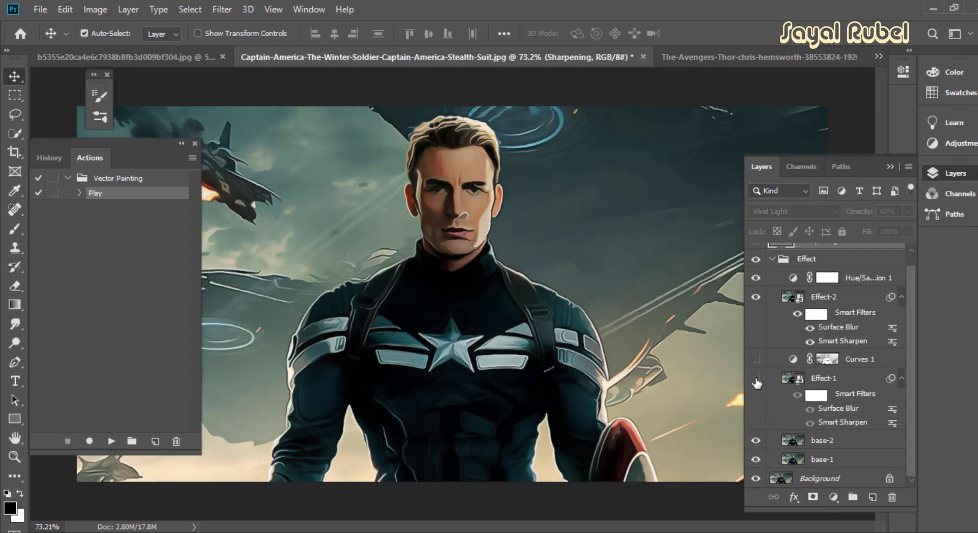
{"action": "left_click", "coordinate": [756, 440]}
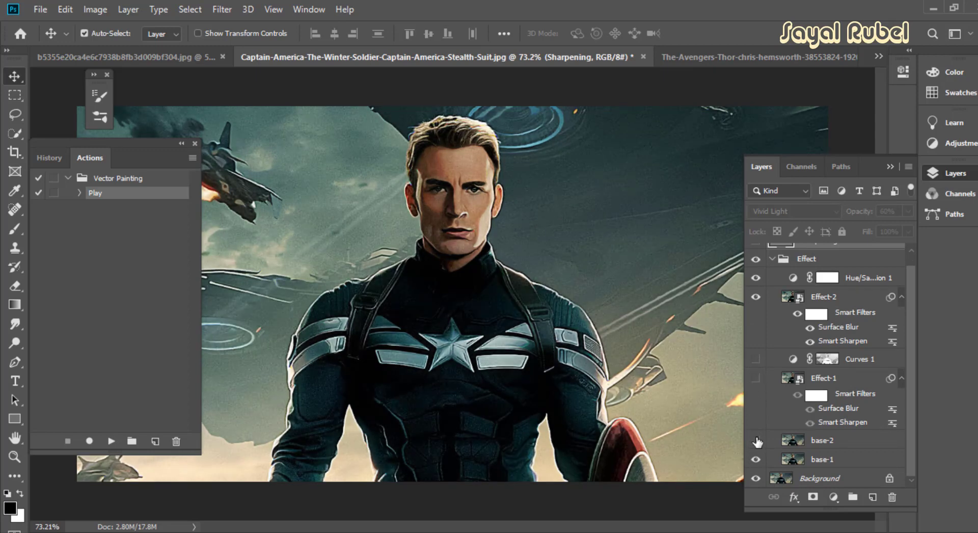
{"action": "left_click", "coordinate": [756, 441]}
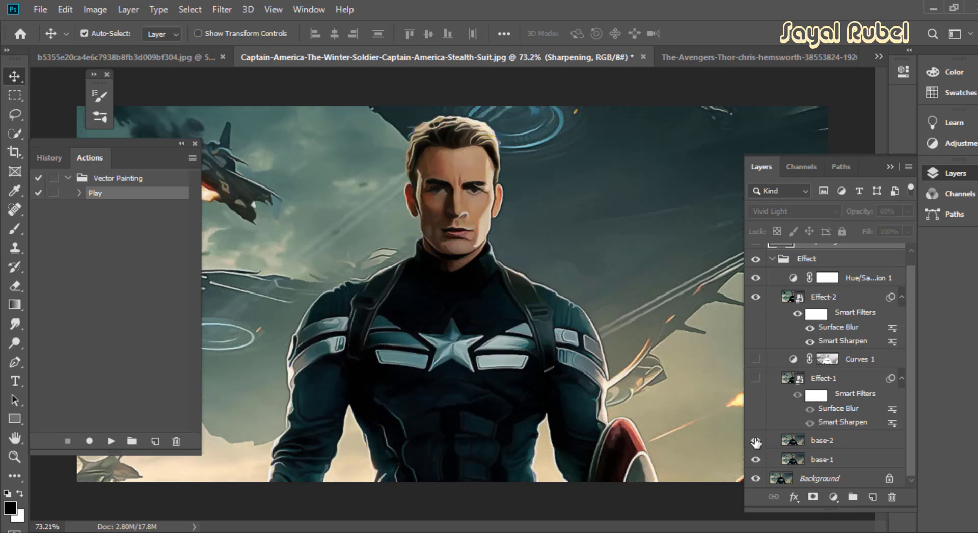
{"action": "left_click", "coordinate": [757, 378]}
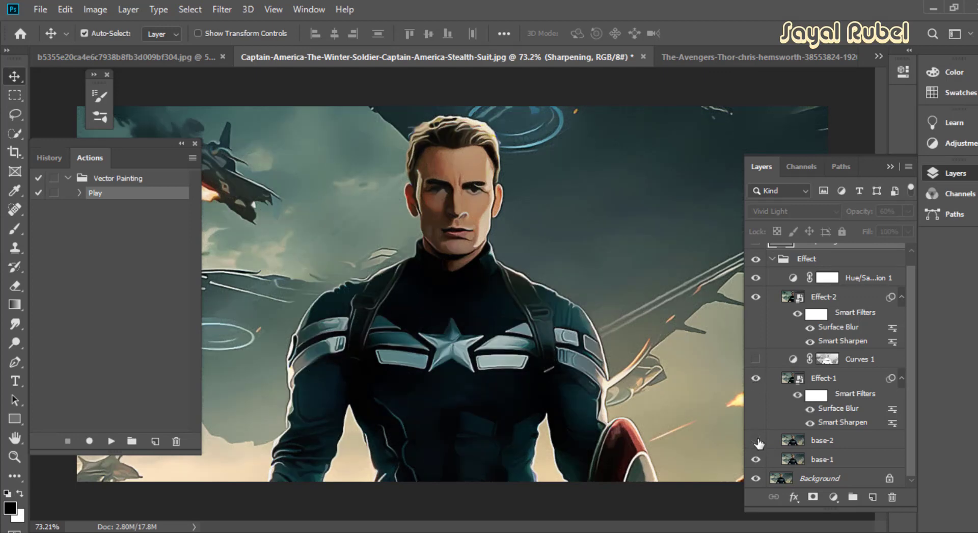
- Compare with base-1 and base-2 hidden, restore all Effect group layers, then switch to the Thor photo
{"action": "left_click_drag", "start_coordinate": [757, 441], "coordinate": [755, 460]}
{"action": "left_click", "coordinate": [756, 378]}
{"action": "left_click", "coordinate": [756, 440]}
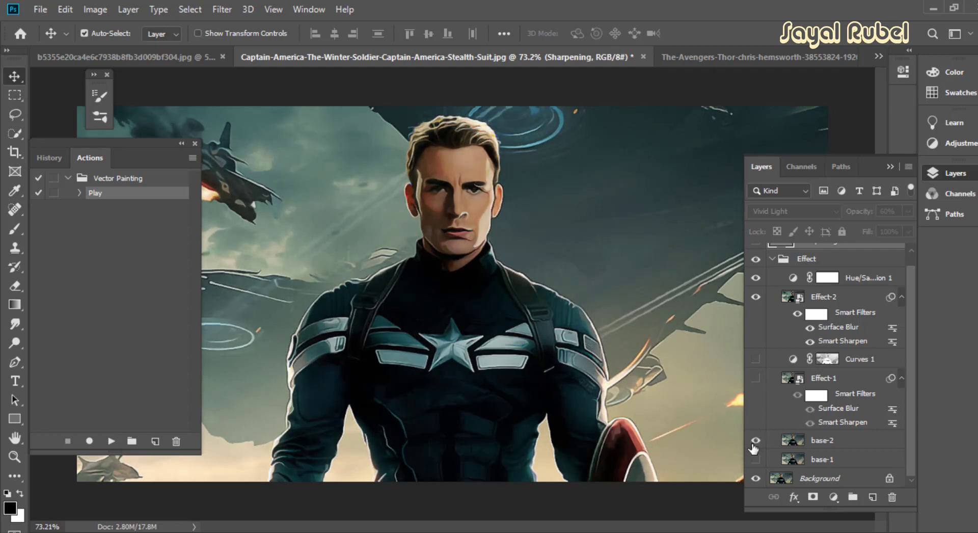
{"action": "left_click", "coordinate": [756, 458]}
{"action": "left_click", "coordinate": [756, 379]}
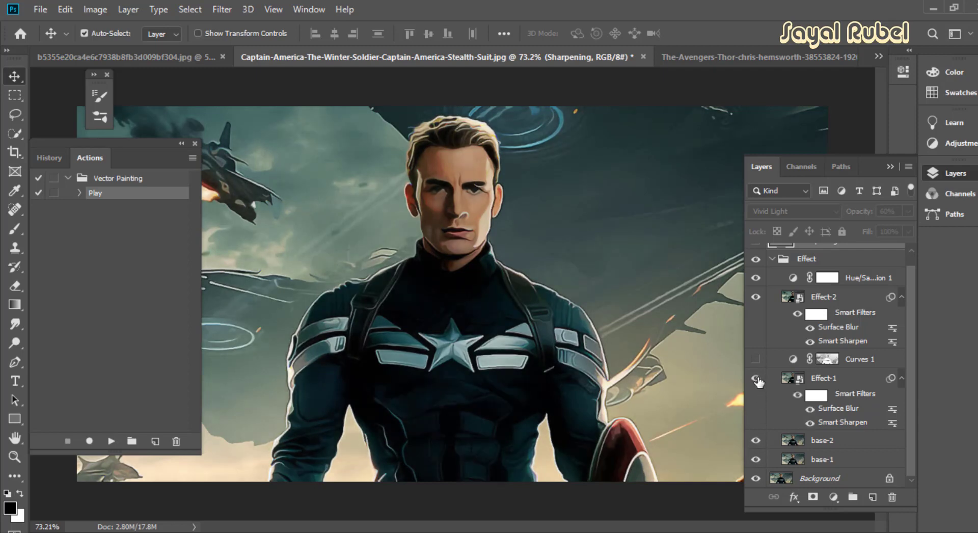
{"action": "left_click", "coordinate": [756, 359]}
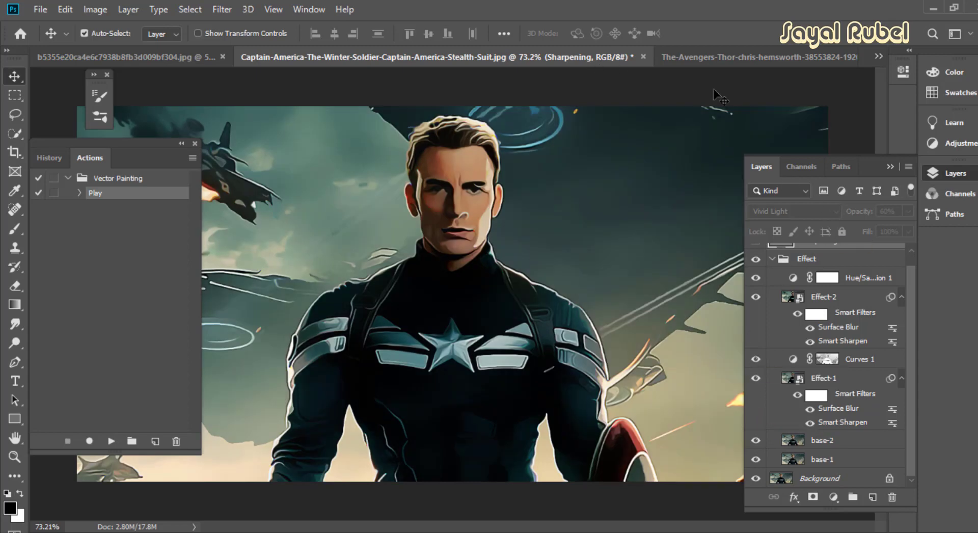
{"action": "left_click", "coordinate": [719, 59]}
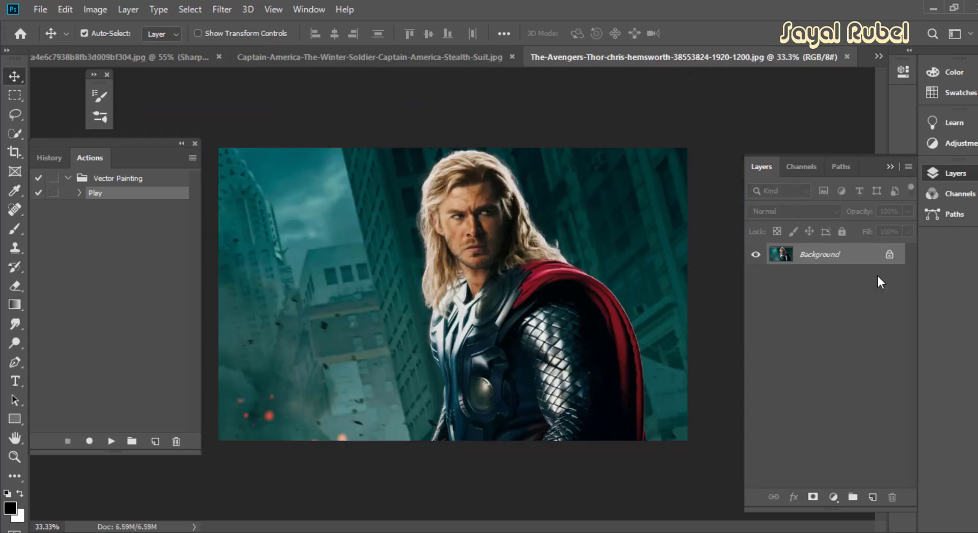
- Run the Vector Painting Play action on the Thor photo
{"action": "left_click", "coordinate": [131, 178]}
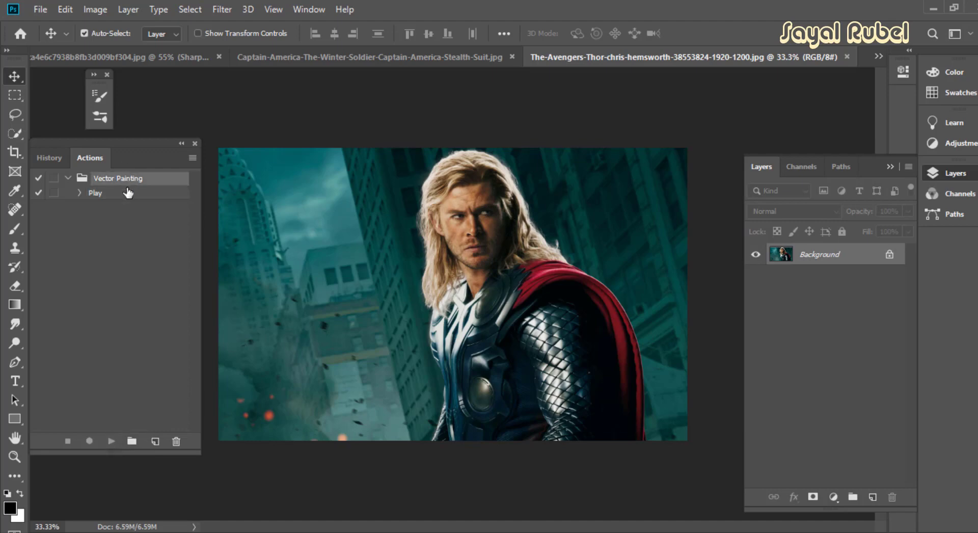
{"action": "left_click", "coordinate": [105, 192]}
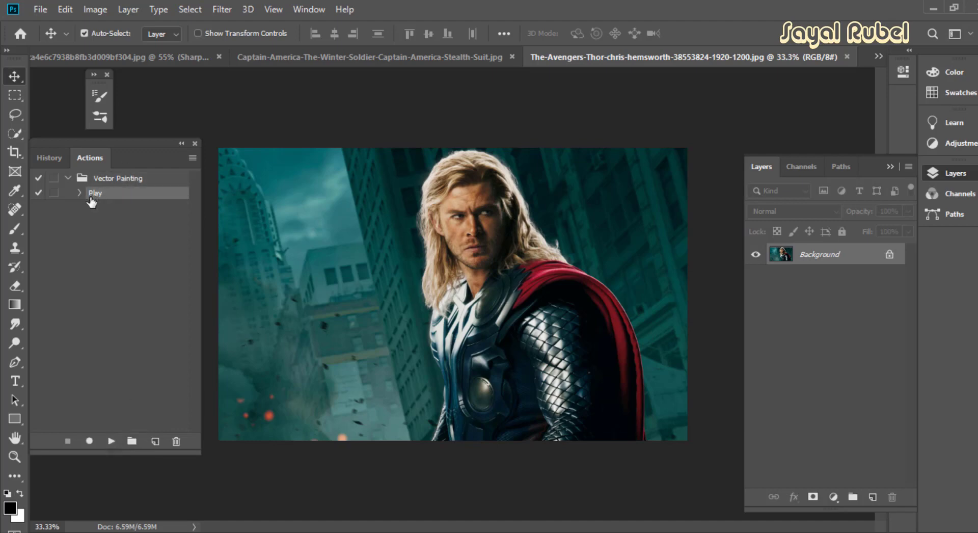
{"action": "left_click", "coordinate": [110, 441]}
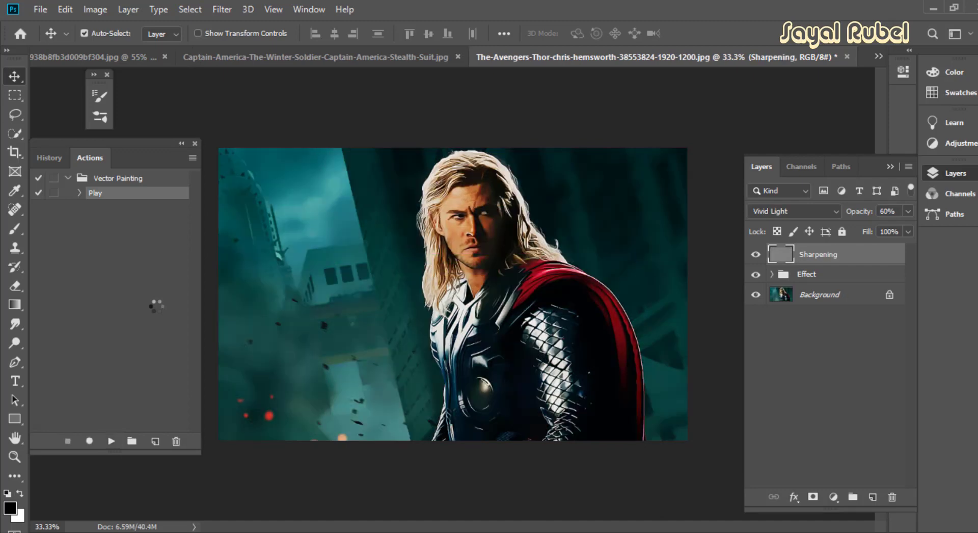
- Hide the Sharpening layer and inspect Thor's face and armor up close
{"action": "scroll", "coordinate": [561, 214], "scroll_direction": "up", "scroll_amount": 3}
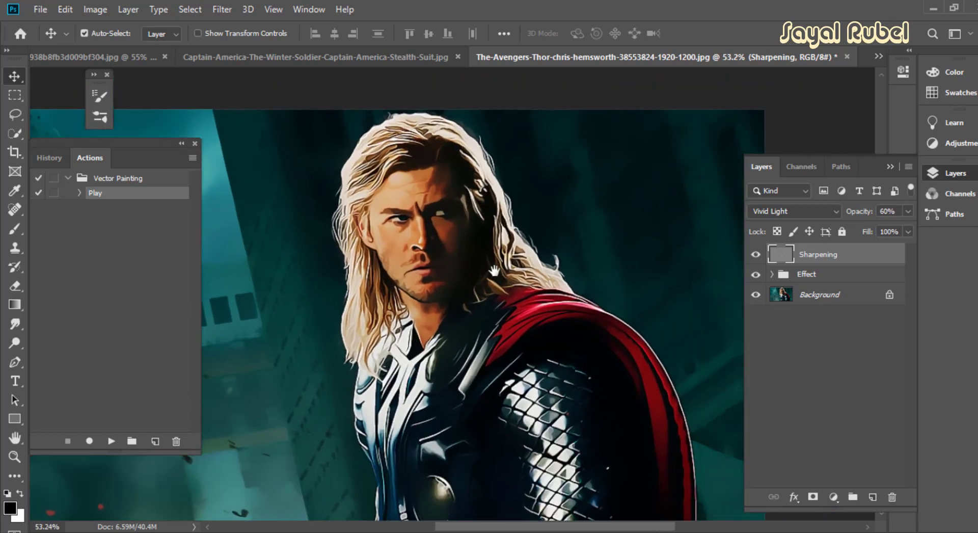
{"action": "scroll", "coordinate": [474, 275], "scroll_direction": "up", "scroll_amount": 2}
{"action": "scroll", "coordinate": [451, 252], "scroll_direction": "up", "scroll_amount": 1}
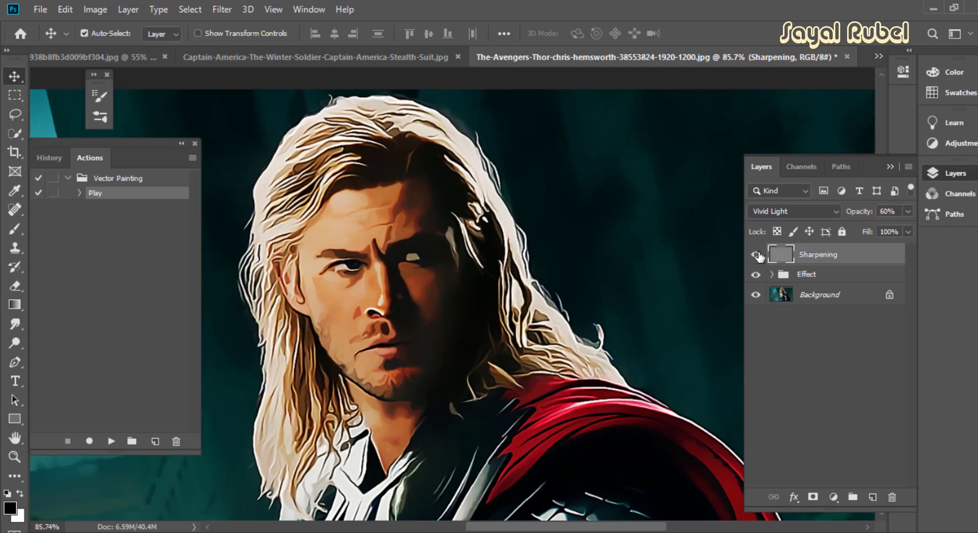
{"action": "left_click", "coordinate": [756, 254]}
{"action": "left_click_drag", "start_coordinate": [424, 314], "coordinate": [430, 388]}
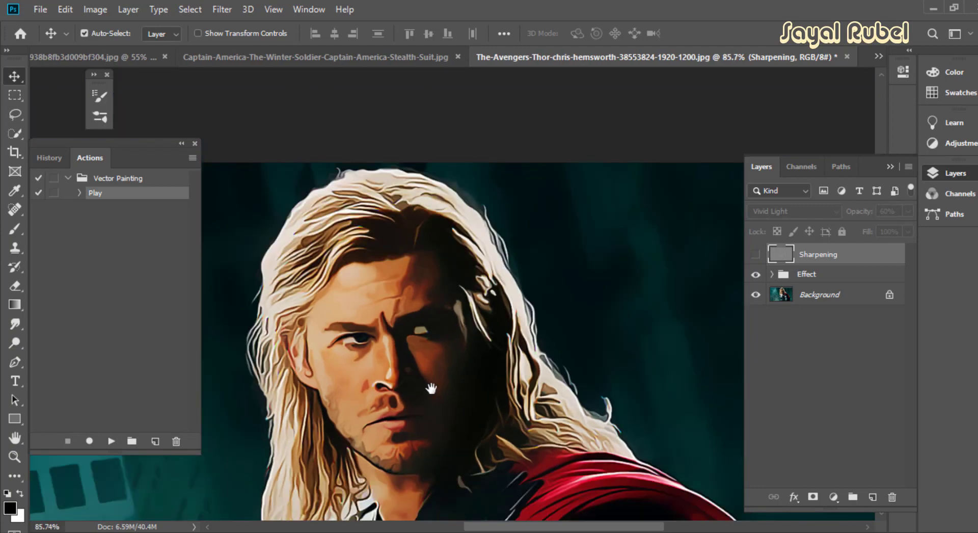
{"action": "scroll", "coordinate": [431, 356], "scroll_direction": "down", "scroll_amount": 1}
{"action": "scroll", "coordinate": [415, 193], "scroll_direction": "down", "scroll_amount": 1}
{"action": "left_click_drag", "start_coordinate": [453, 337], "coordinate": [446, 185]}
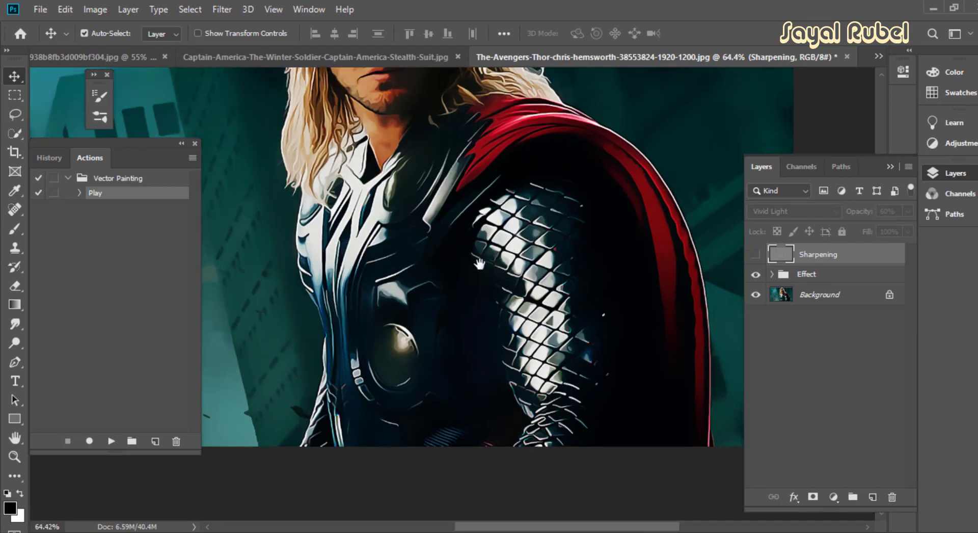
{"action": "scroll", "coordinate": [479, 262], "scroll_direction": "up", "scroll_amount": 1}
{"action": "scroll", "coordinate": [491, 247], "scroll_direction": "up", "scroll_amount": 1}
{"action": "scroll", "coordinate": [474, 408], "scroll_direction": "down", "scroll_amount": 1}
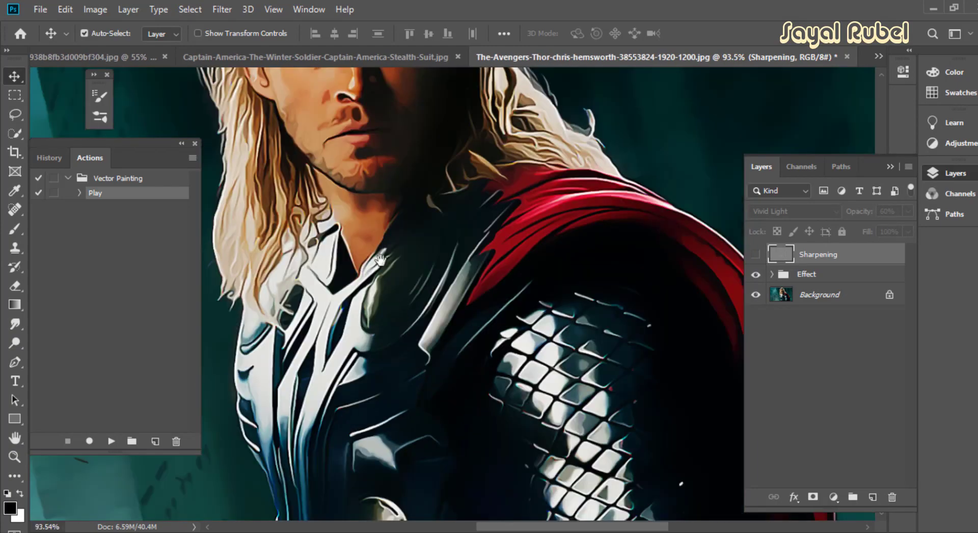
{"action": "scroll", "coordinate": [407, 357], "scroll_direction": "down", "scroll_amount": 1}
{"action": "left_click_drag", "start_coordinate": [405, 356], "coordinate": [474, 407]}
{"action": "left_click_drag", "start_coordinate": [559, 339], "coordinate": [556, 280]}
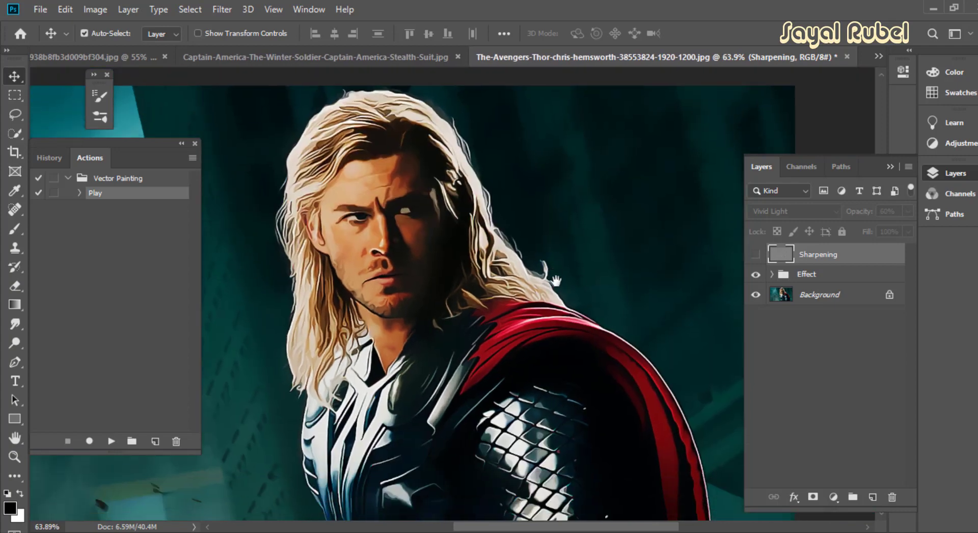
{"action": "scroll", "coordinate": [556, 280], "scroll_direction": "down", "scroll_amount": 1}
{"action": "scroll", "coordinate": [655, 291], "scroll_direction": "down", "scroll_amount": 1}
- Toggle the Effect group off and on to compare the painting with the original Thor photo
{"action": "left_click", "coordinate": [756, 274]}
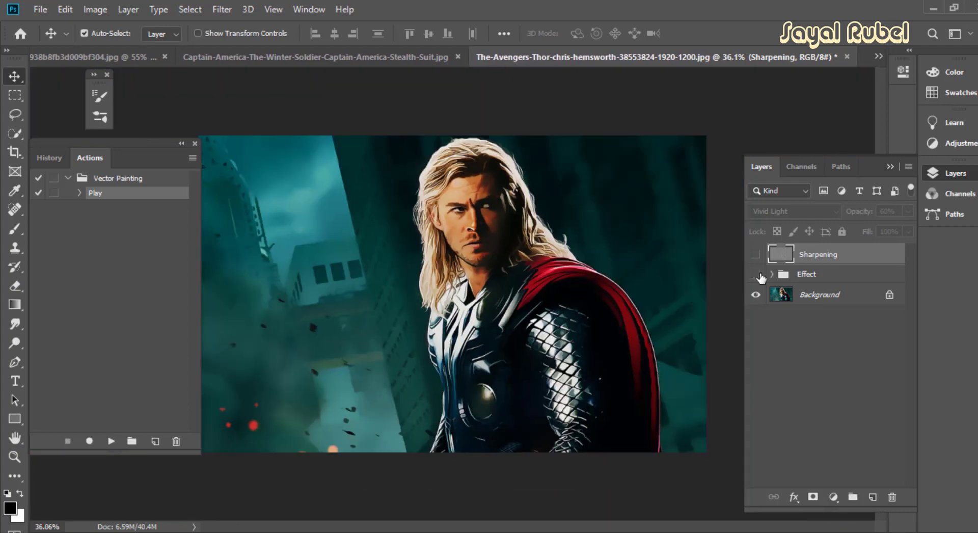
{"action": "left_click", "coordinate": [757, 275]}
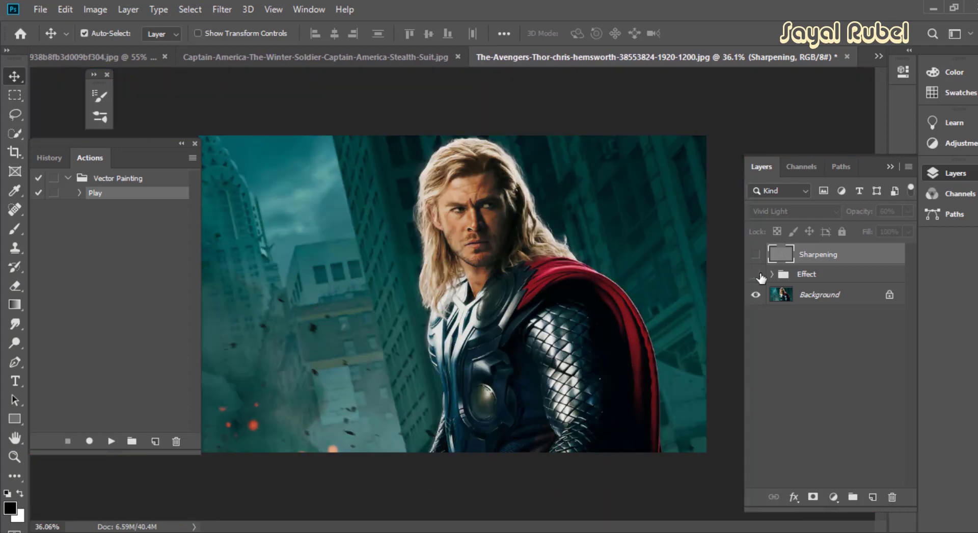
{"action": "left_click", "coordinate": [757, 275]}
{"action": "left_click", "coordinate": [756, 275]}
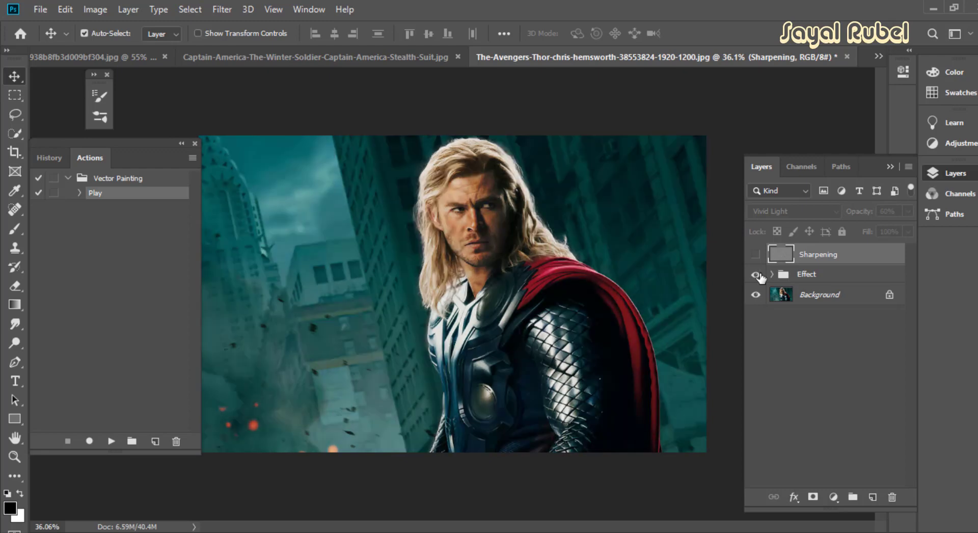